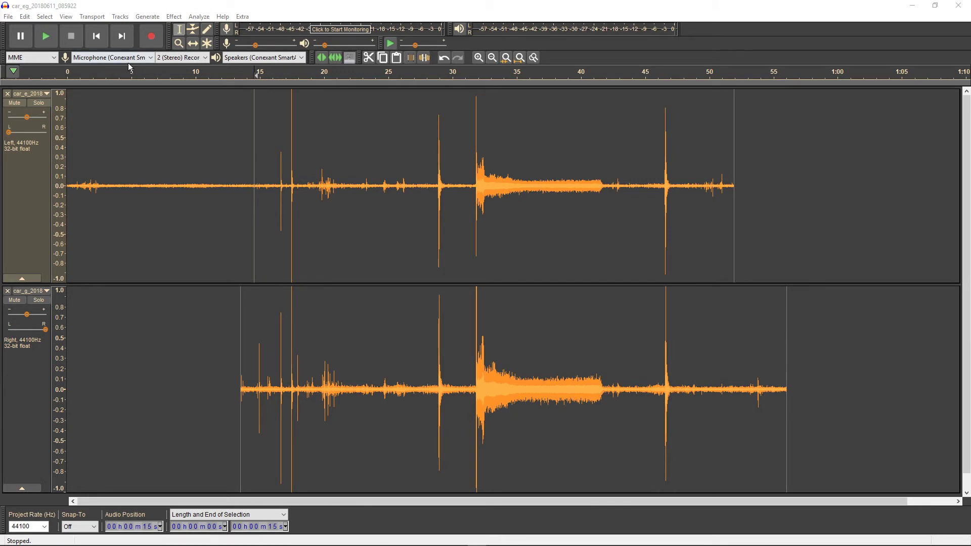
- Select the entire top track and briefly try nudging its gain slider, then cancel
click(24, 192)
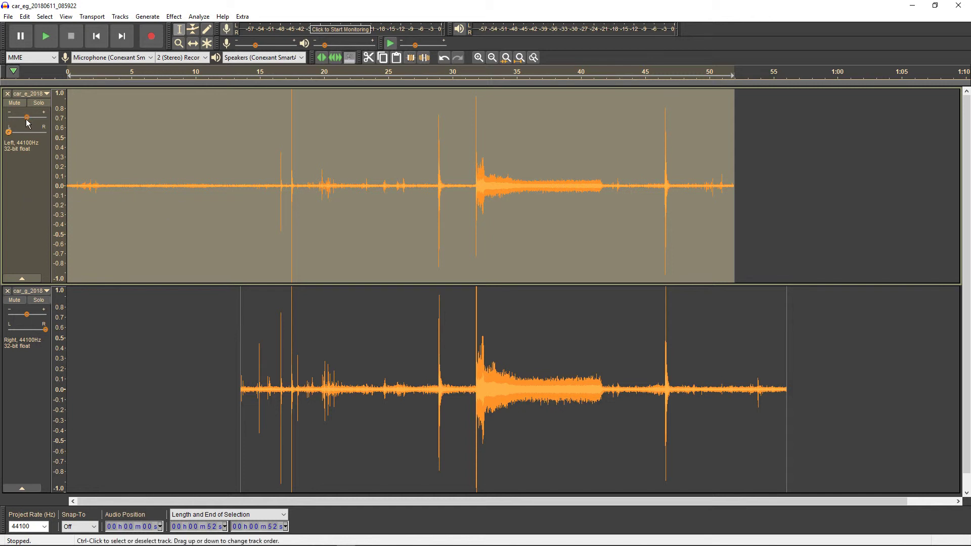
mouse_move(26, 119)
mouse_down()
mouse_move(40, 124)
mouse_move(26, 121)
mouse_up()
- Open View > Mixer Board and bring the main project window back to the front
click(66, 16)
click(83, 86)
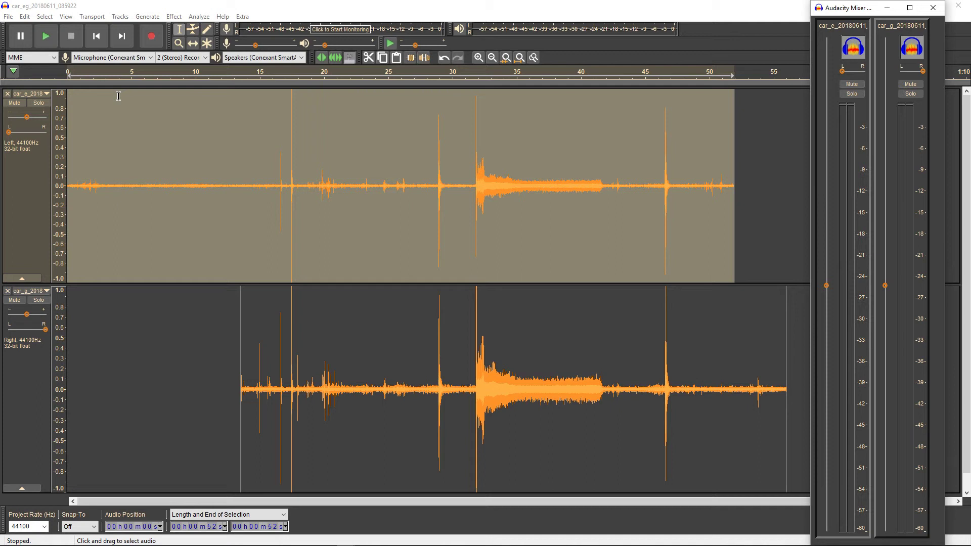
click(717, 8)
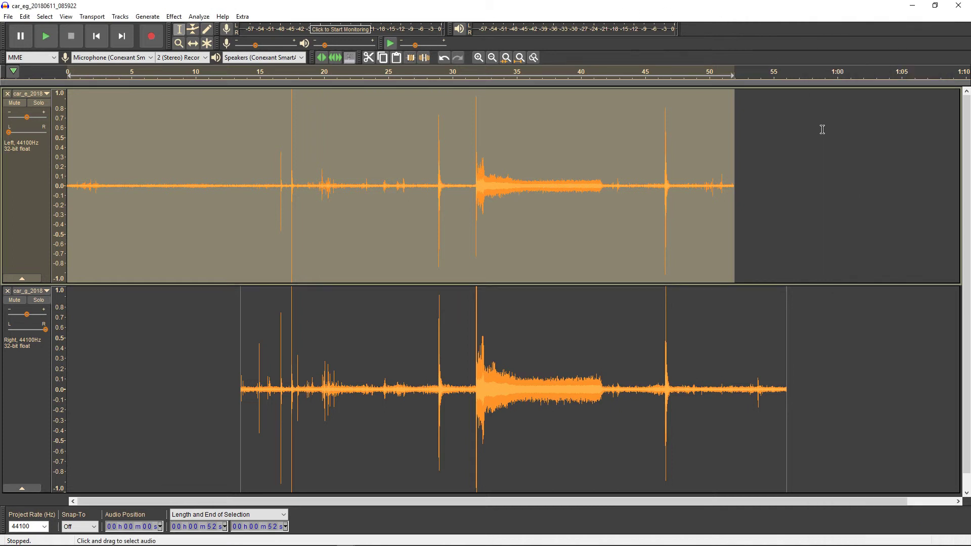
- Restore down the main window, shift the Mixer Board right, and widen the main window to meet it
click(935, 6)
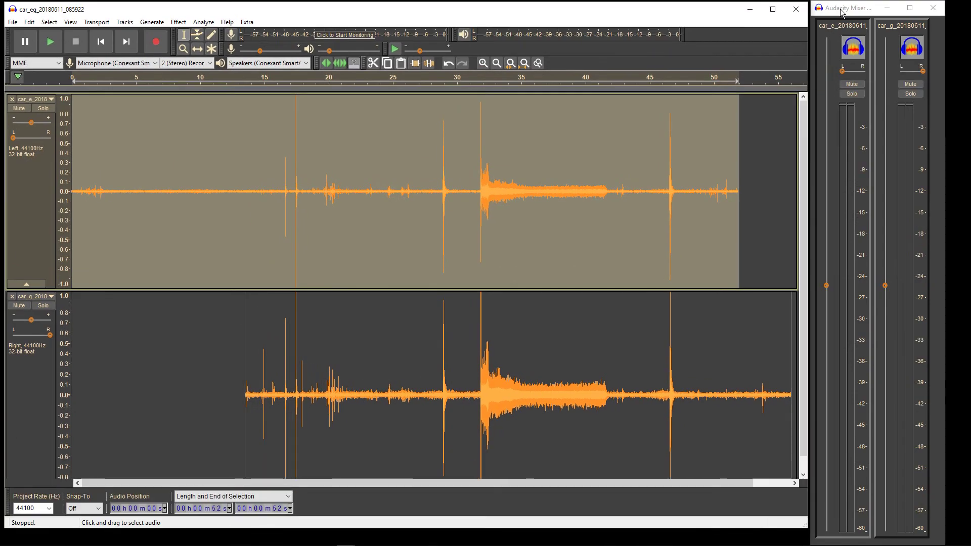
drag(841, 10, 863, 13)
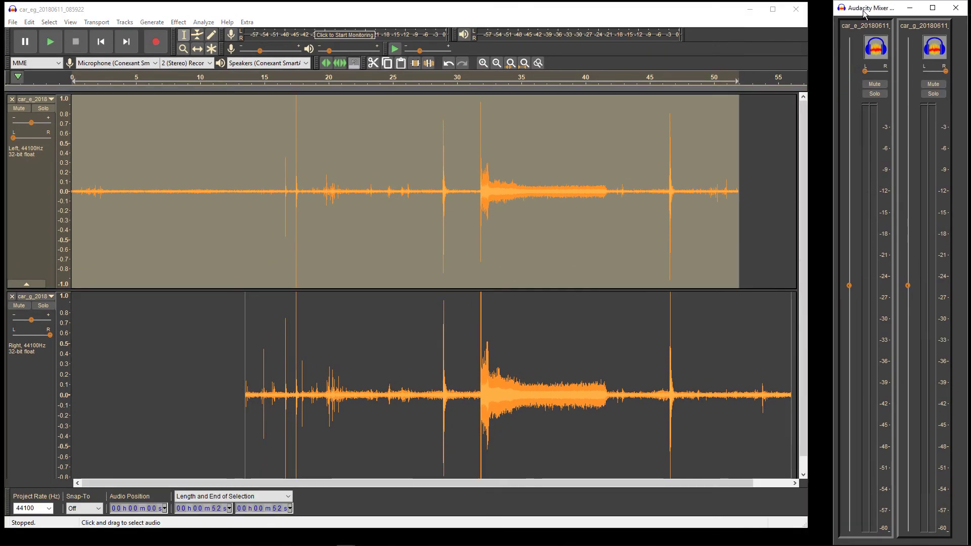
drag(811, 53, 835, 53)
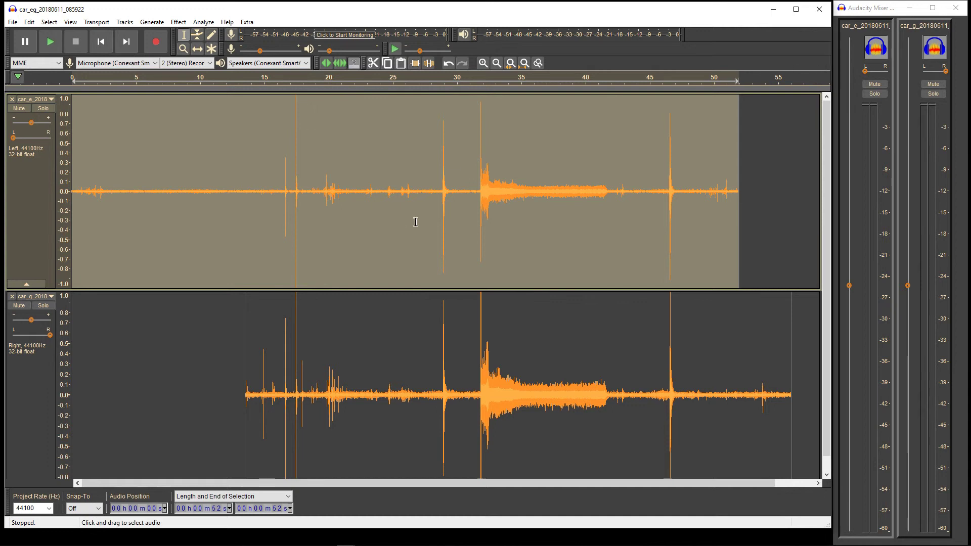
- Play both tracks from the 31-second mark for a few seconds, then stop
click(466, 192)
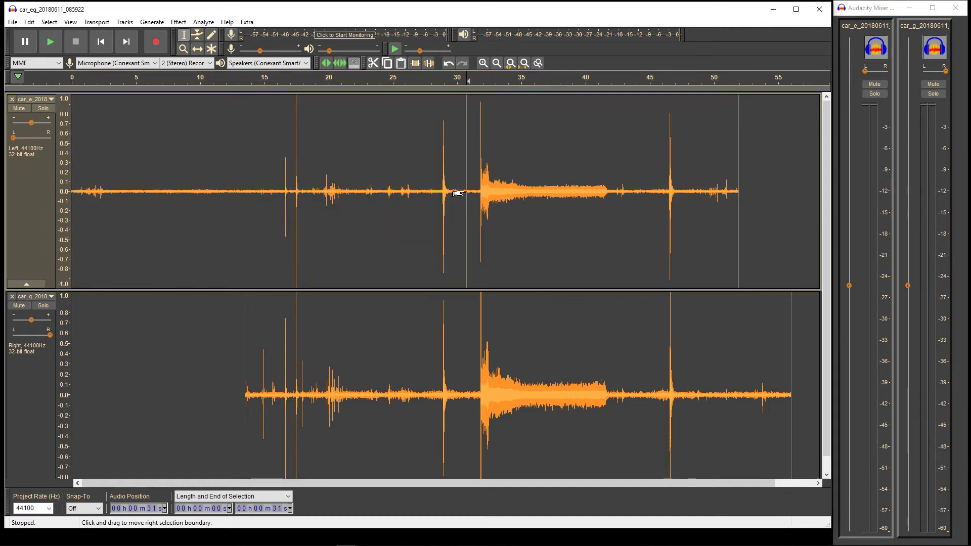
key(space)
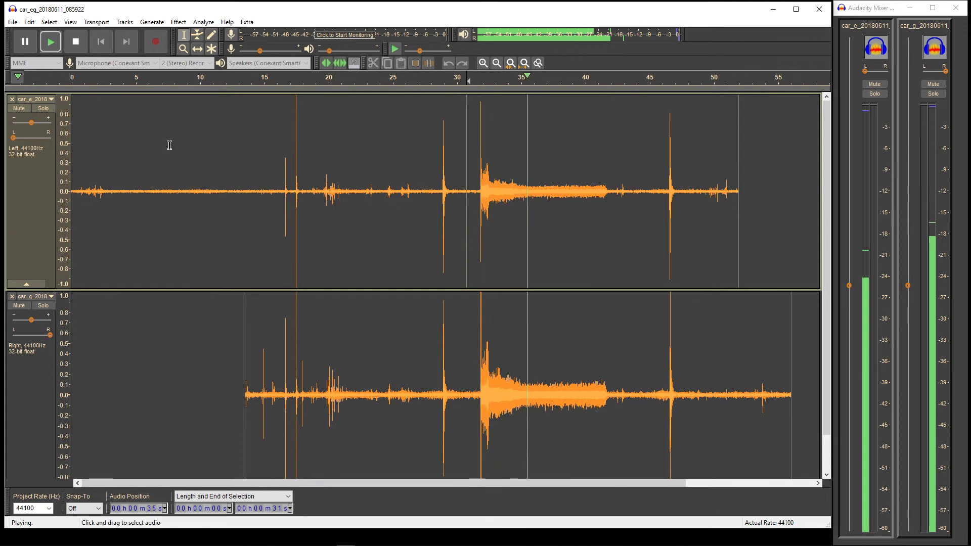
key(space)
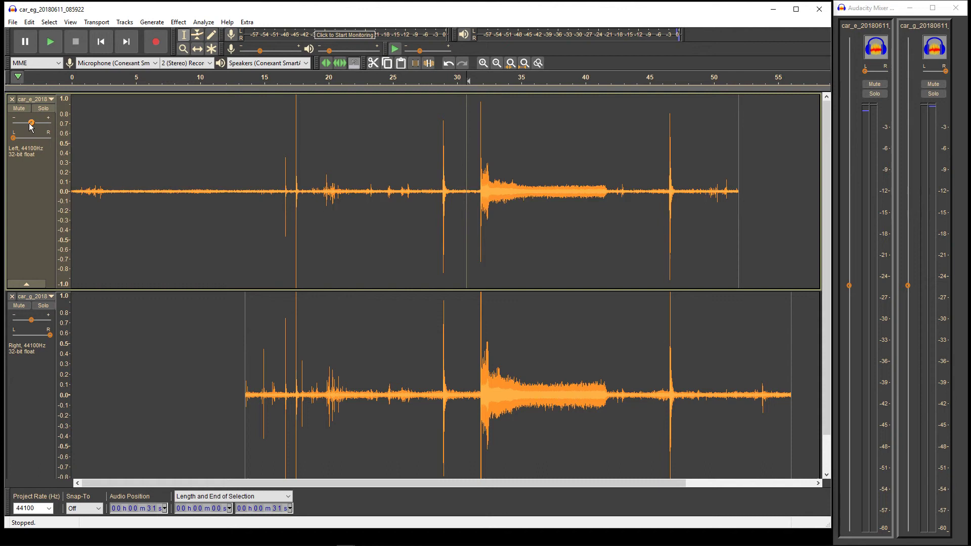
double_click(30, 123)
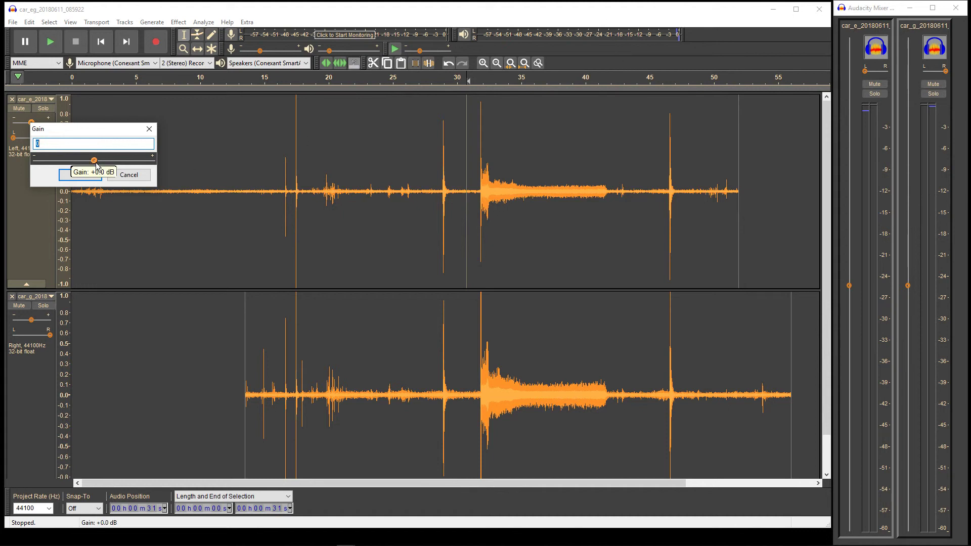
drag(95, 160, 72, 160)
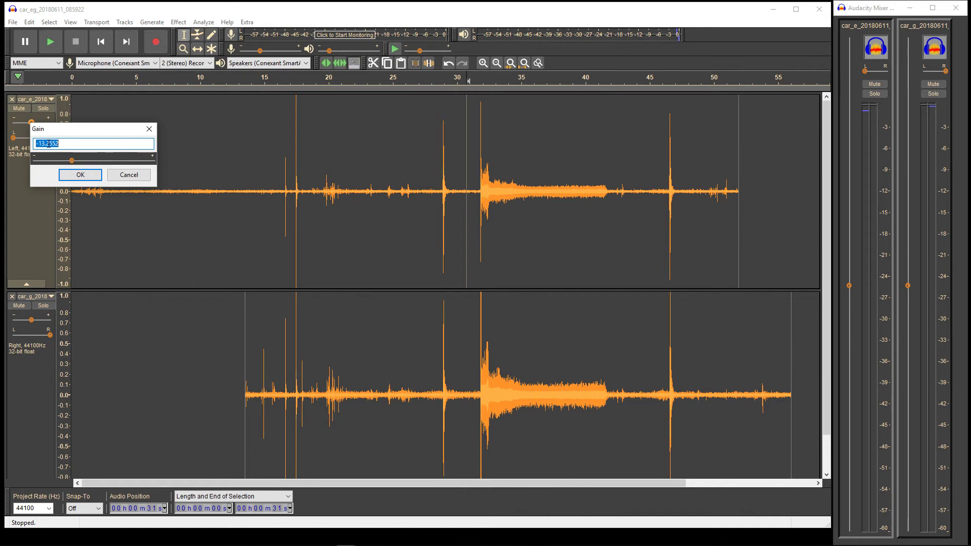
text(5)
key(Return)
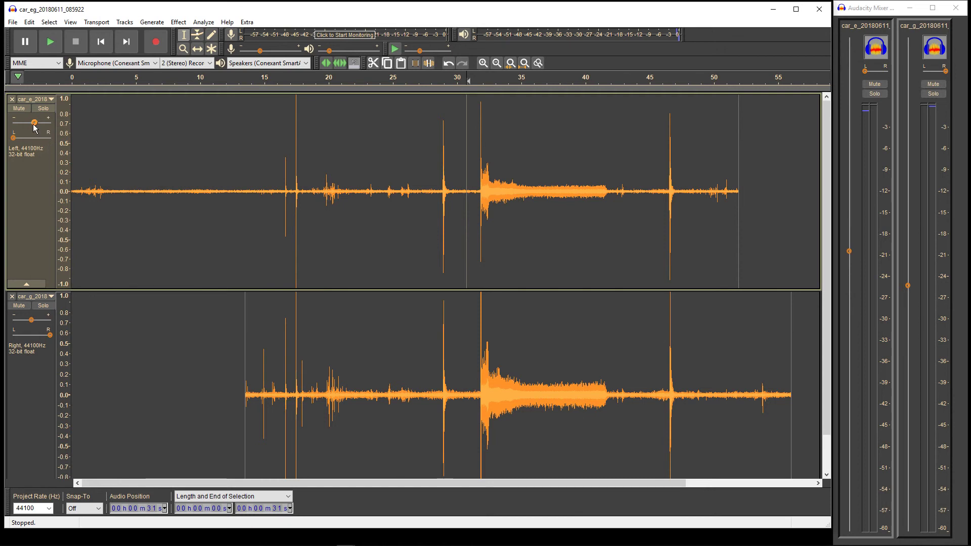
double_click(34, 124)
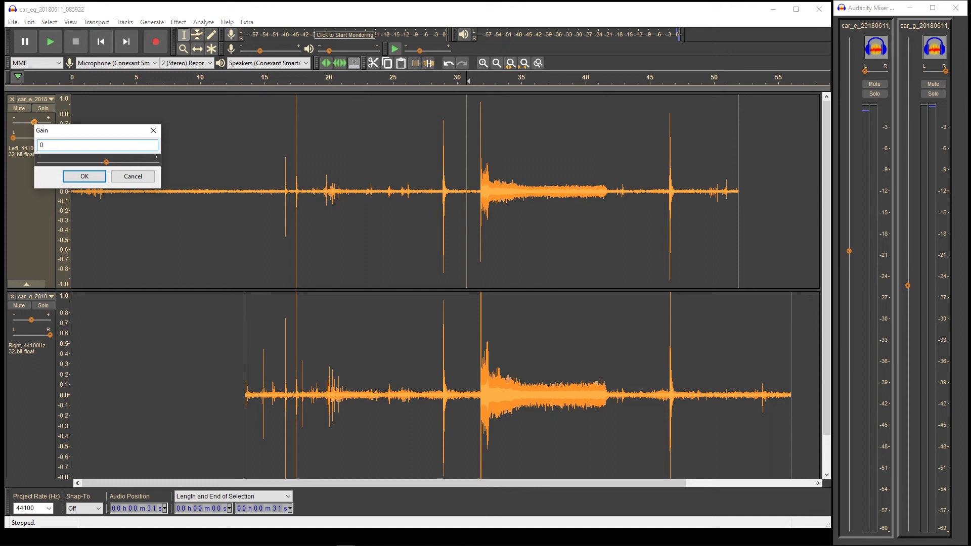
key(Return)
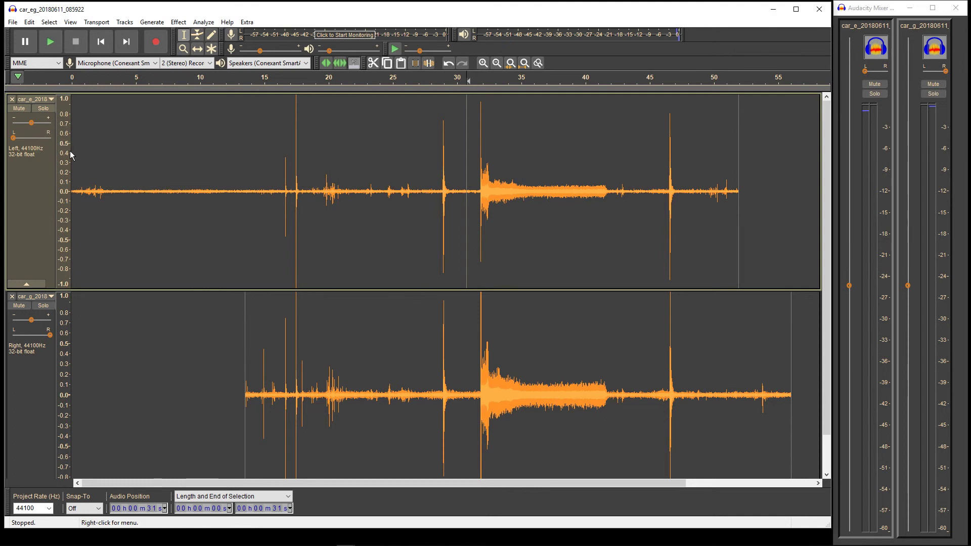
- Preview playback briefly, then set the Left track's Mixer Board gain to roughly +11 to +13 dB
click(463, 189)
key(space)
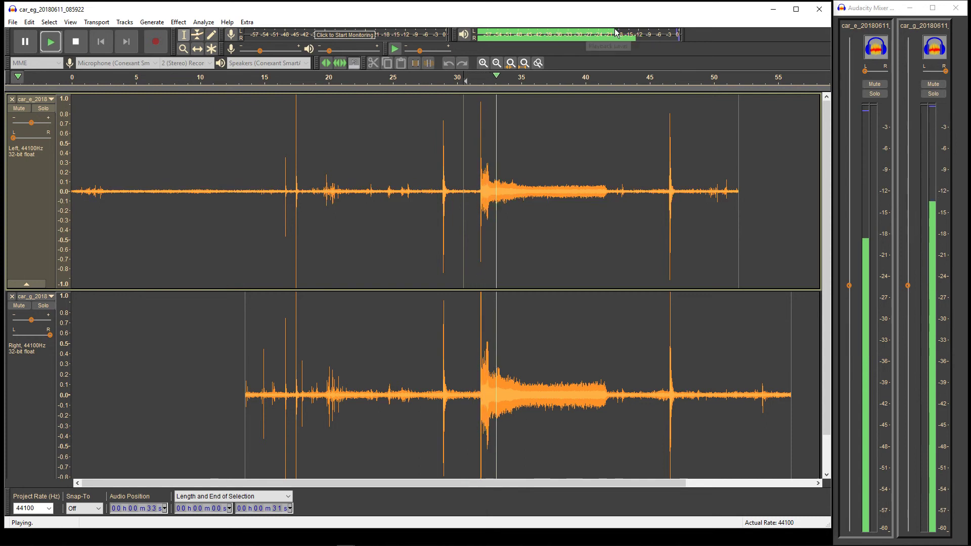
key(space)
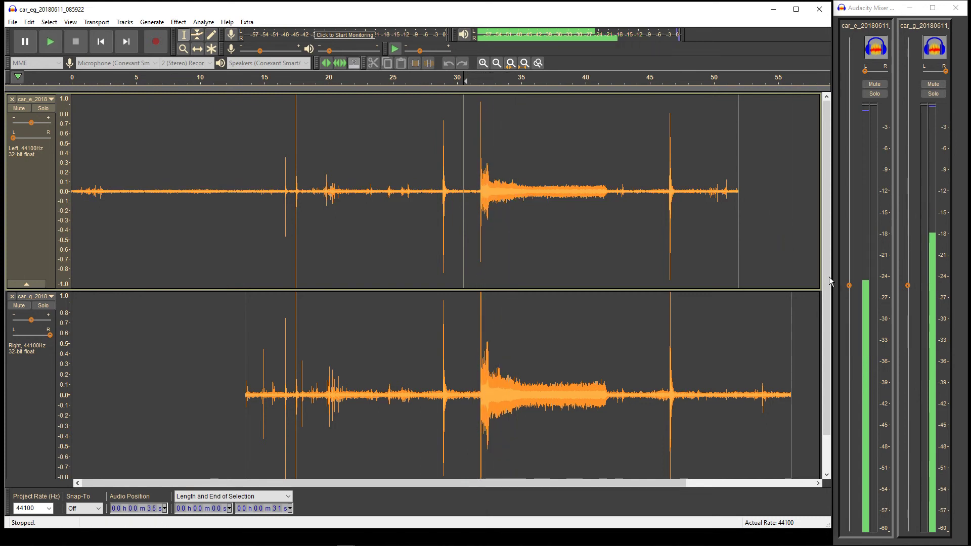
drag(849, 286, 849, 195)
drag(842, 101, 853, 82)
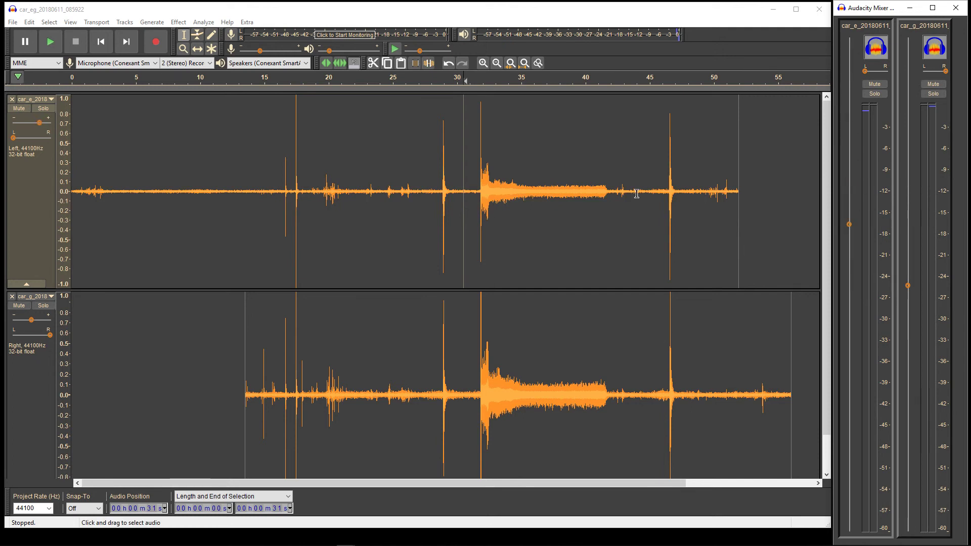
- Play from 30 seconds while raising the Left track's gain to about +12 dB, then stop
click(458, 190)
key(space)
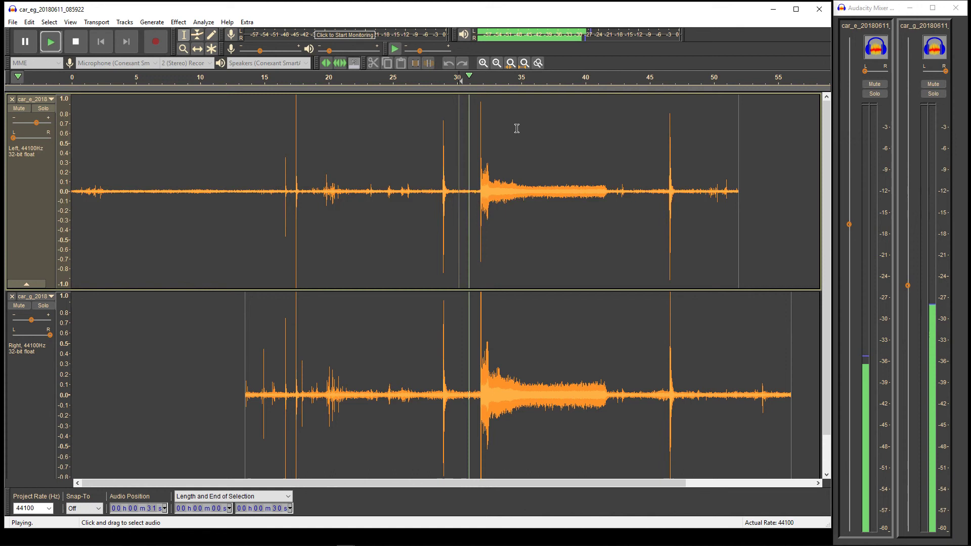
drag(849, 225, 849, 186)
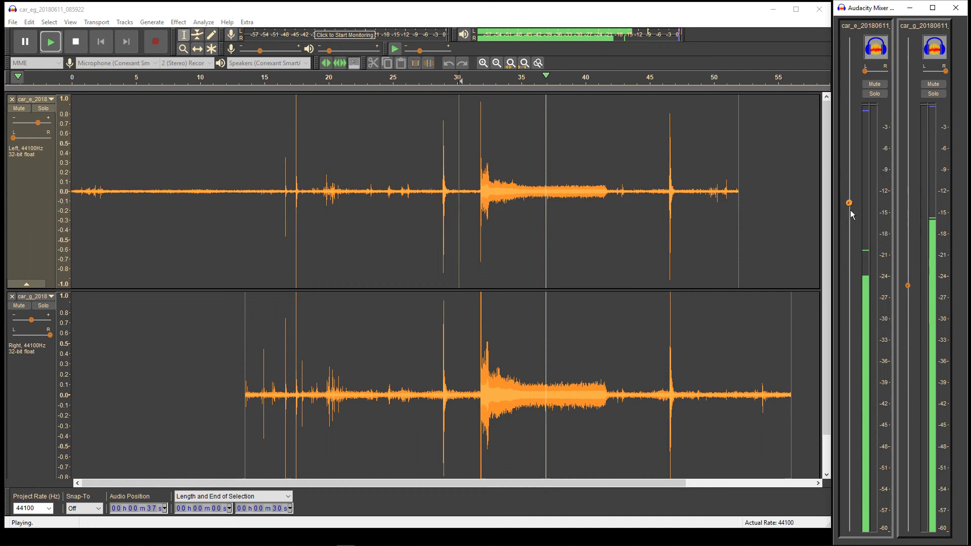
key(space)
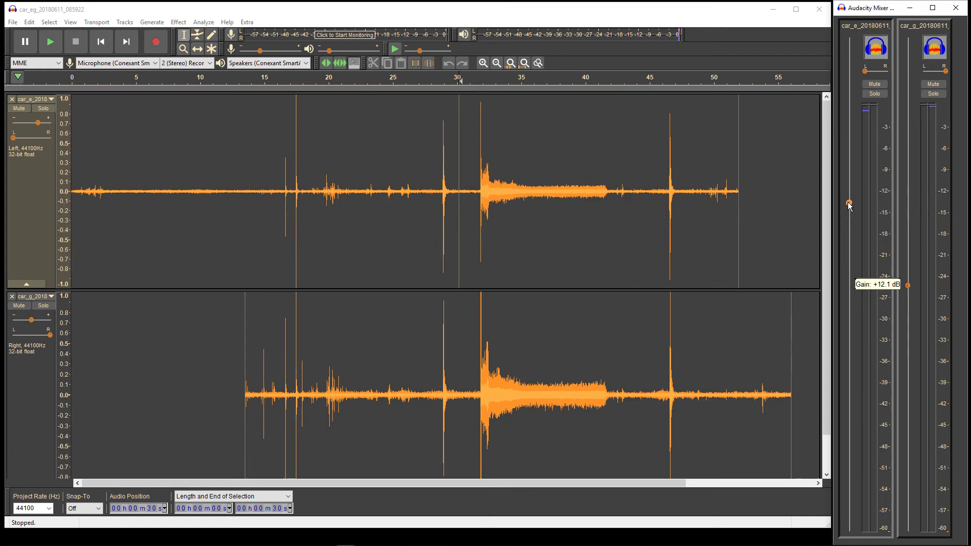
- Enter a gain of 5 dB for the Left track in the Mixer Board's gain entry box
drag(849, 203, 849, 211)
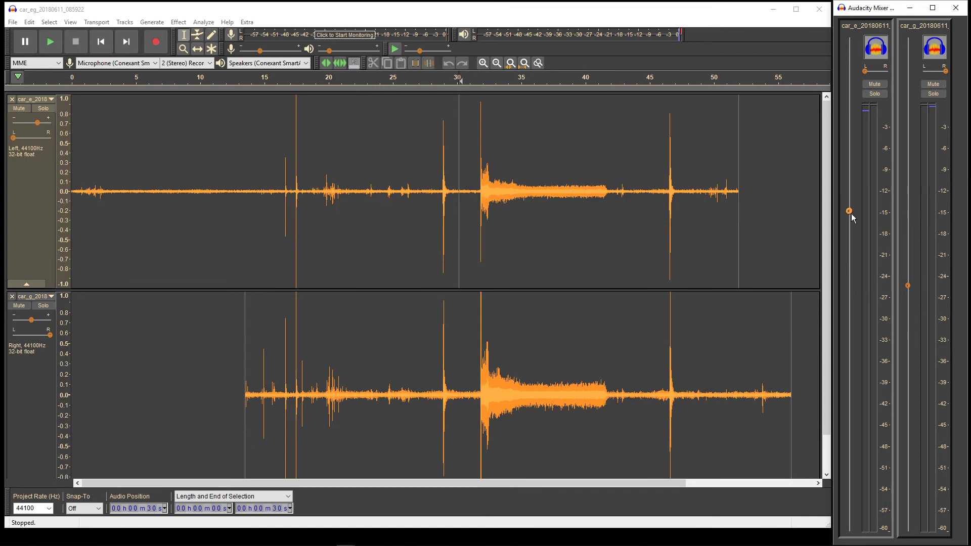
double_click(850, 212)
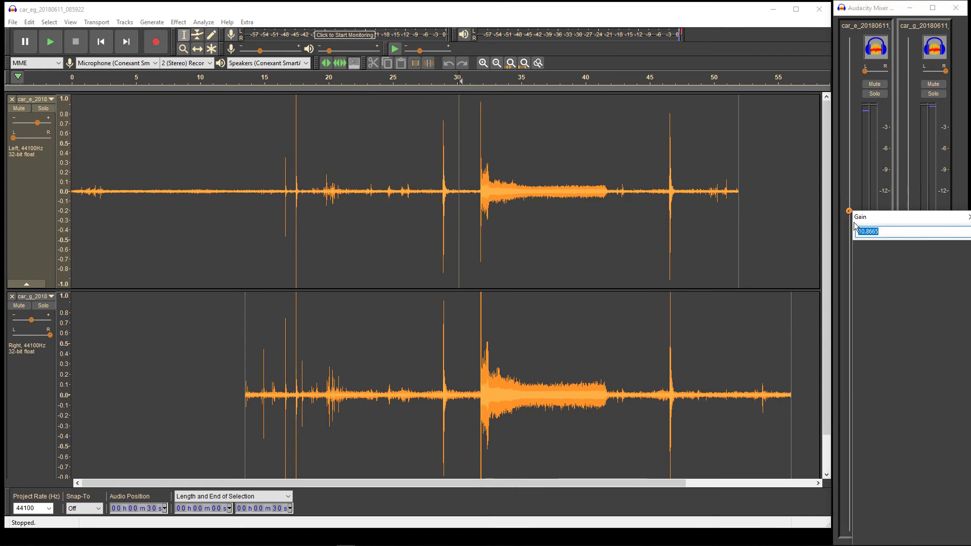
drag(869, 223, 668, 183)
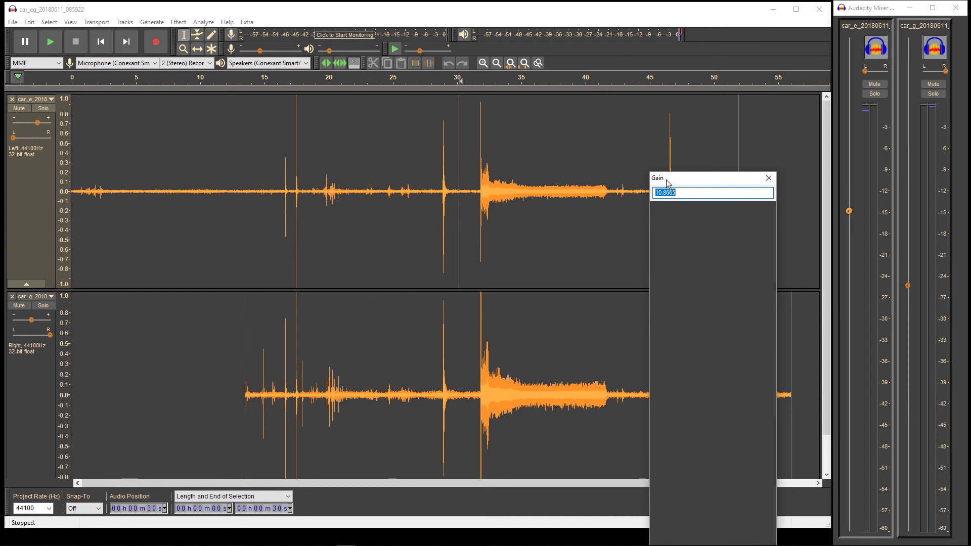
text(5)
key(Return)
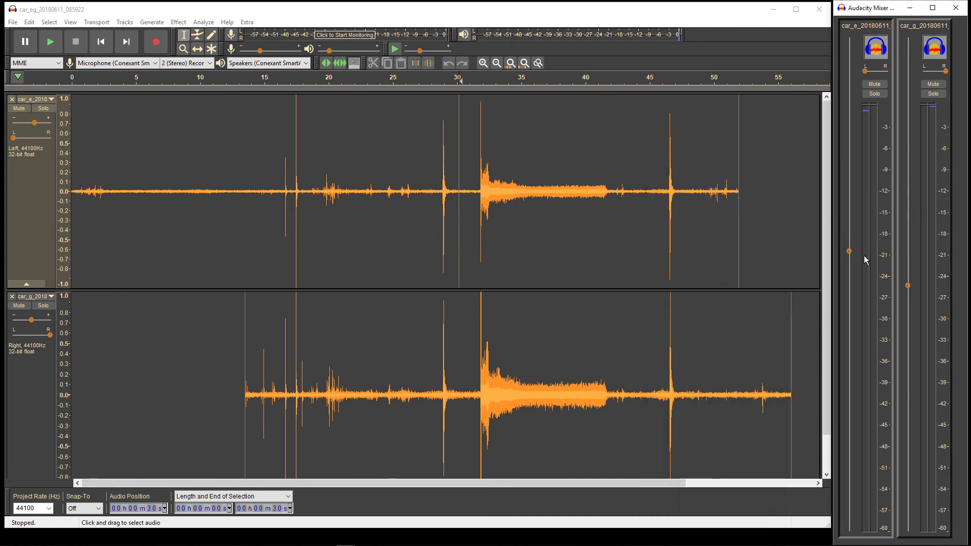
- Re-enter the Left track's gain as exactly 0 dB
mouse_move(850, 255)
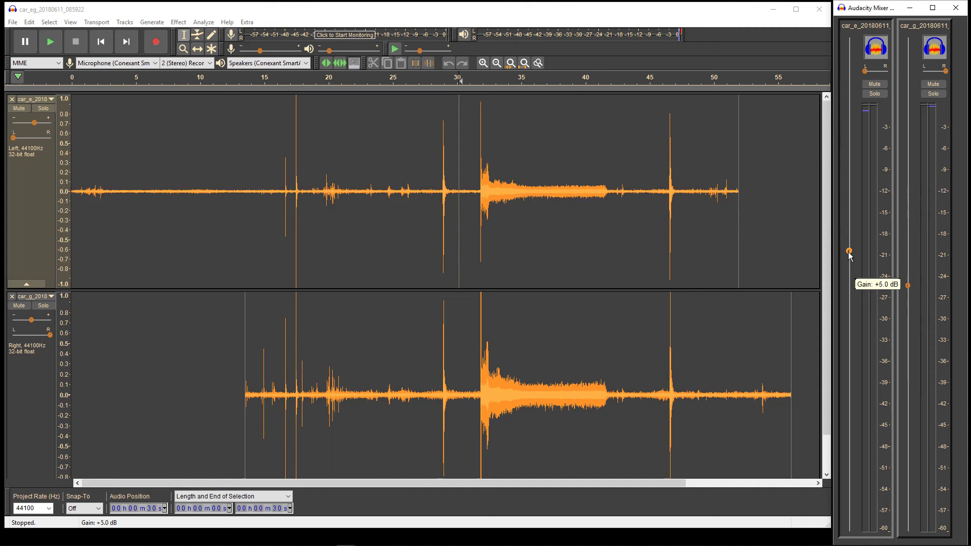
double_click(850, 251)
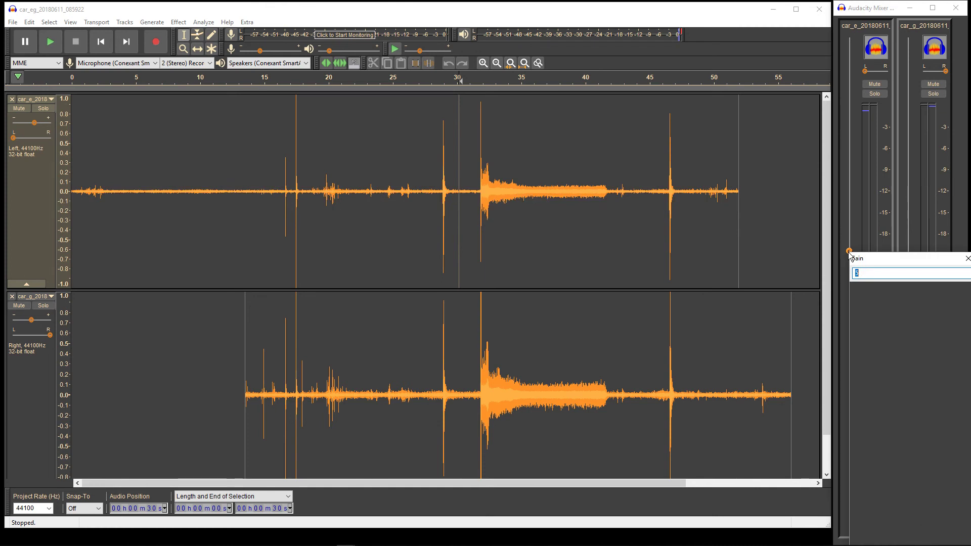
text(0)
key(Return)
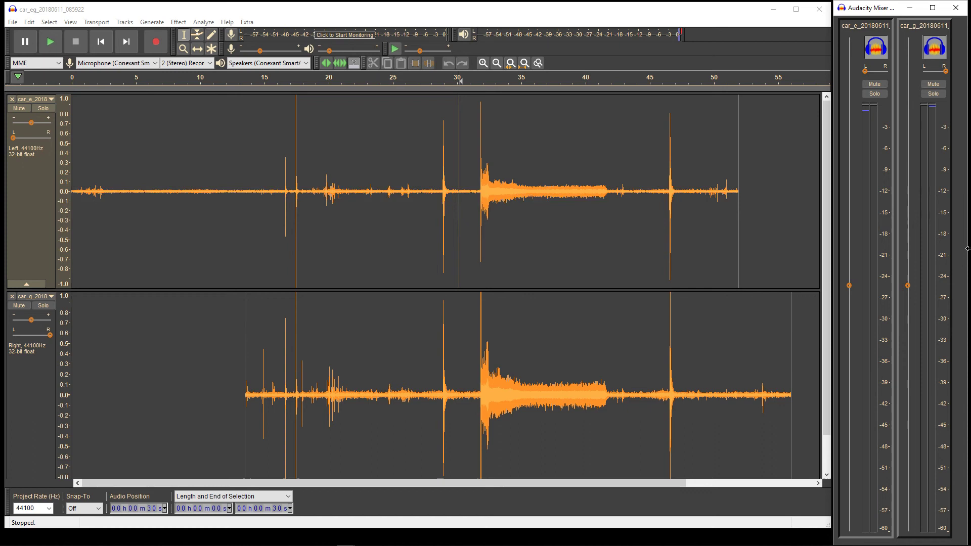
mouse_move(865, 71)
mouse_down()
mouse_move(886, 77)
mouse_move(864, 76)
mouse_up()
drag(844, 4, 867, 9)
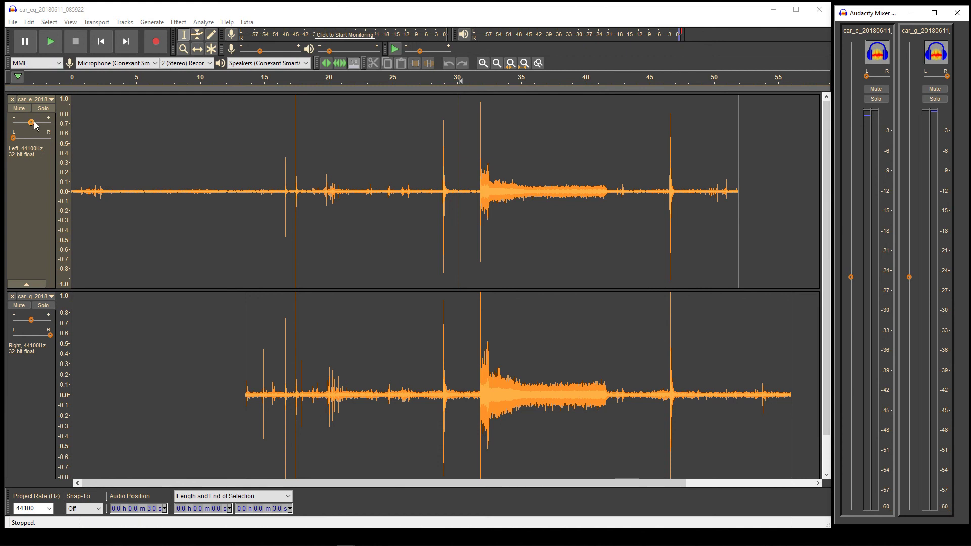
drag(33, 126, 15, 124)
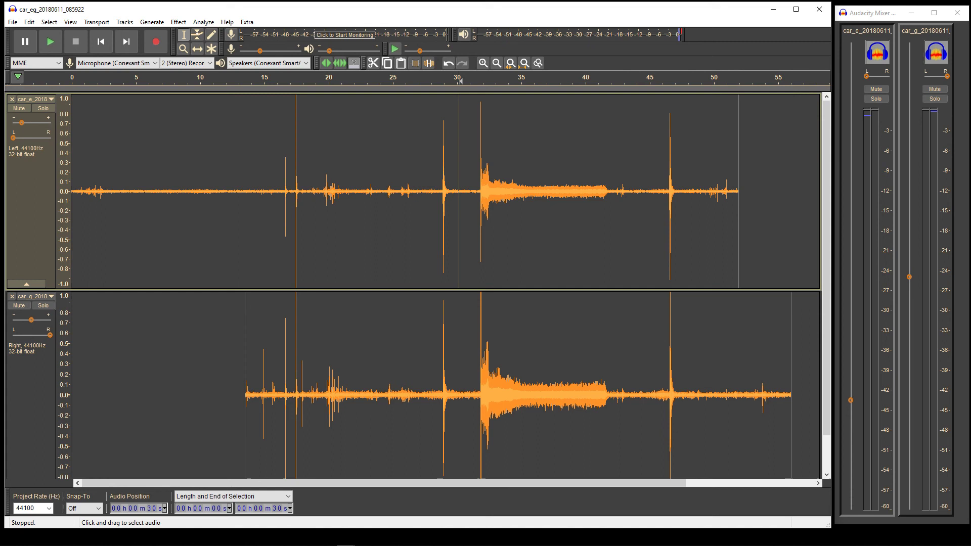
double_click(22, 124)
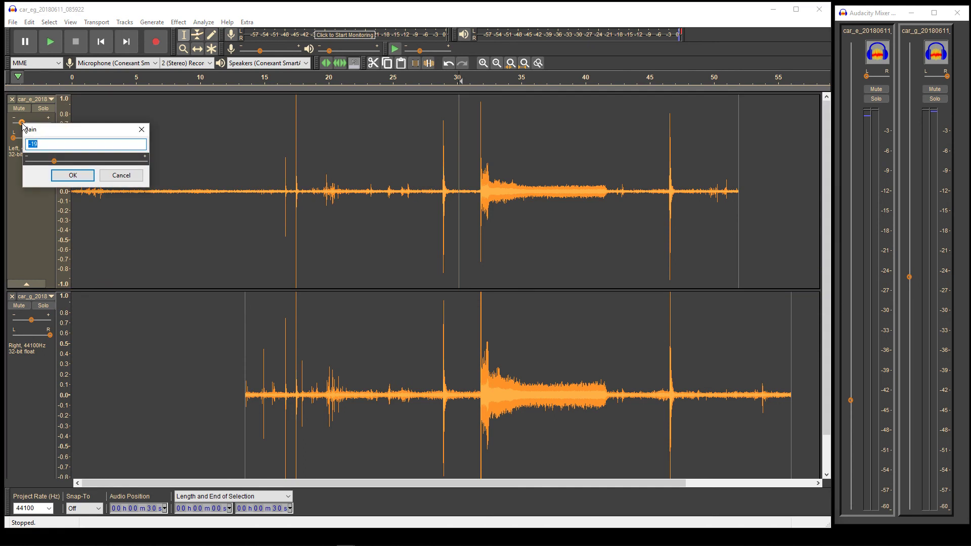
text(0)
key(Return)
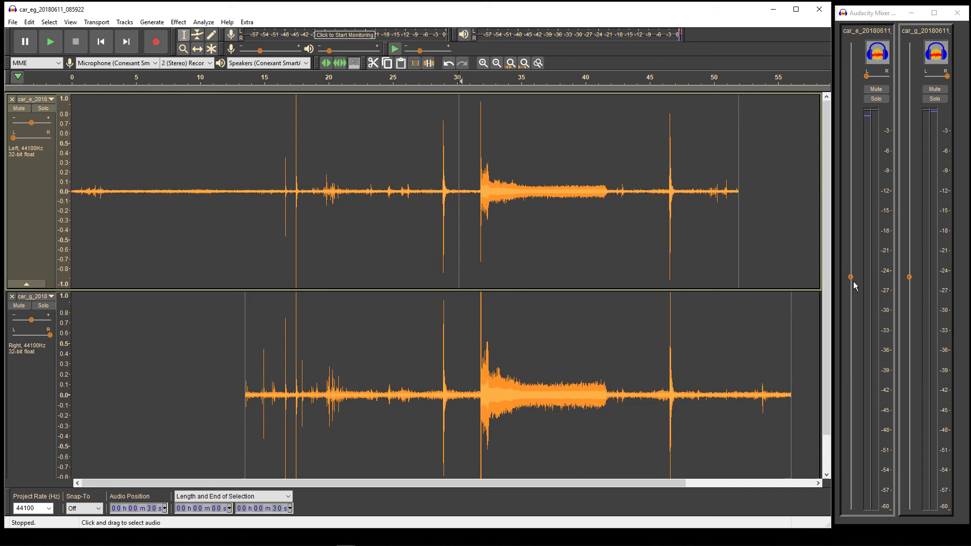
- Bring the Mixer Board forward, then open the main window's View menu to locate Mixer Board
click(851, 278)
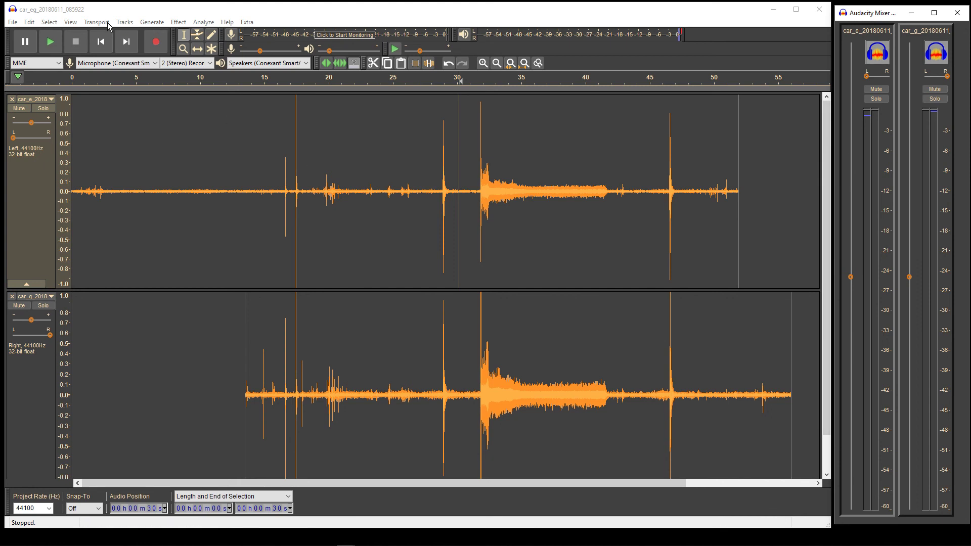
click(71, 22)
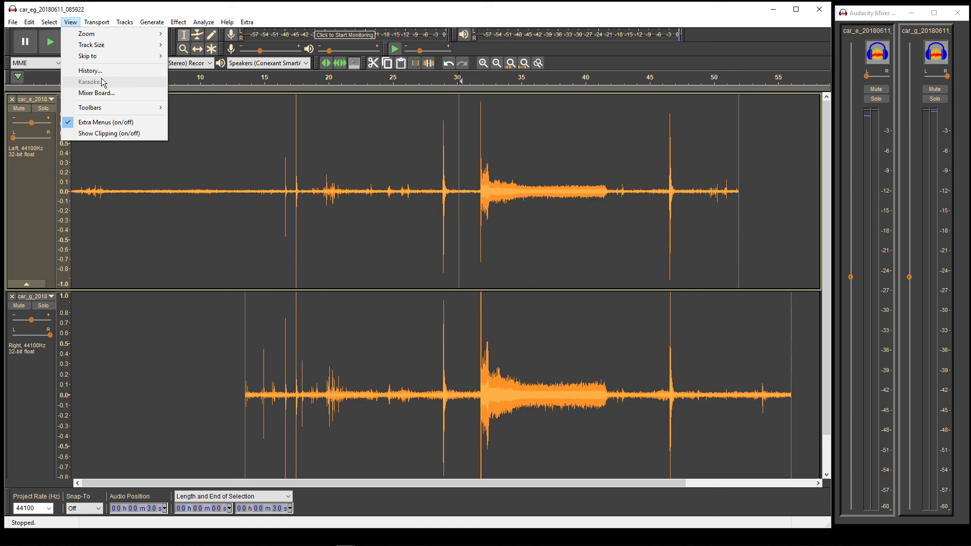